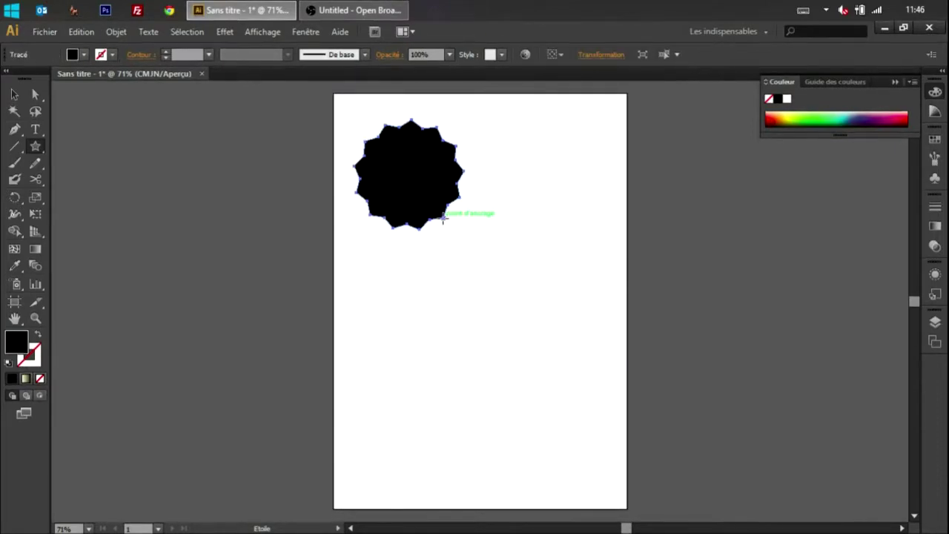
Step: Round the corners of the black star with the Arrondis effect at a 2 mm radius
{"action": "left_click", "coordinate": [225, 31]}
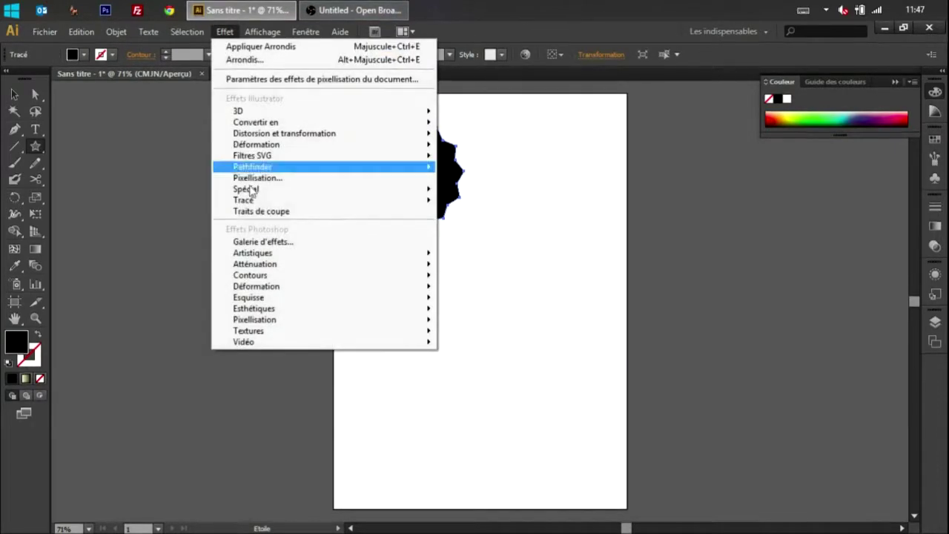
{"action": "mouse_move", "coordinate": [260, 195]}
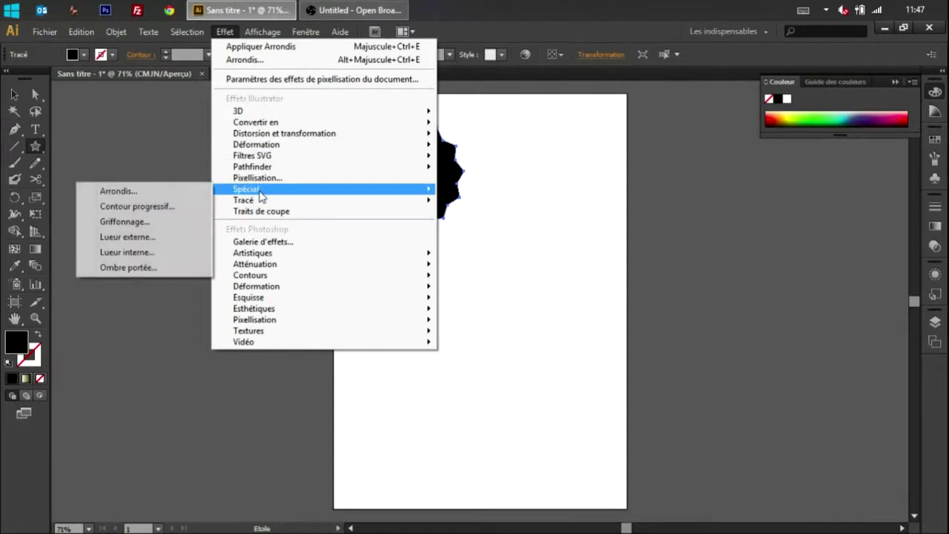
{"action": "left_click", "coordinate": [165, 192]}
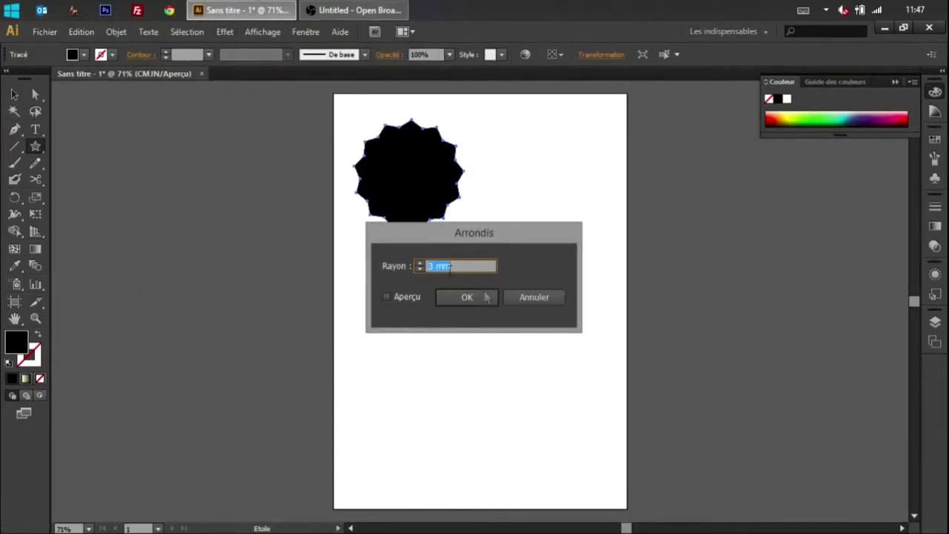
{"action": "left_click", "coordinate": [384, 296]}
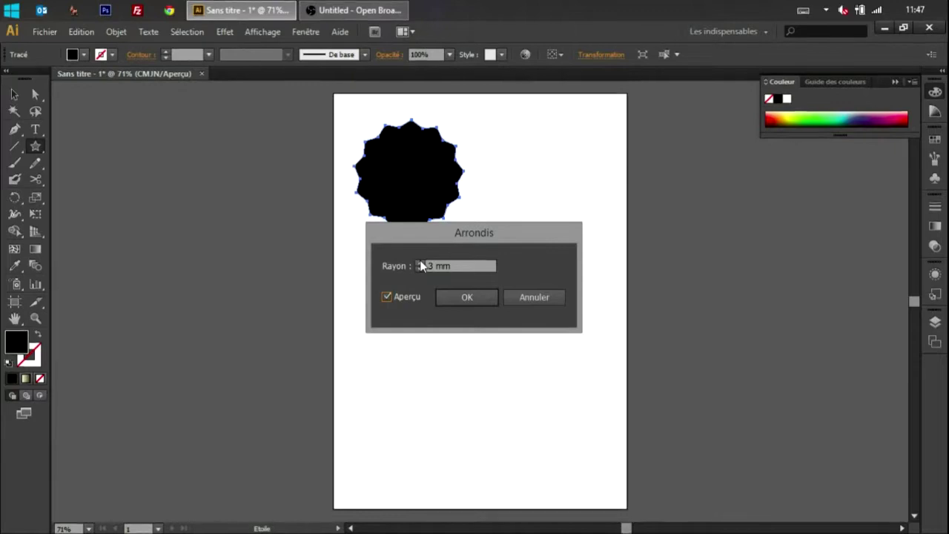
{"action": "left_click", "coordinate": [419, 262]}
{"action": "left_click", "coordinate": [419, 269]}
{"action": "left_click", "coordinate": [489, 296]}
{"action": "left_click", "coordinate": [542, 287]}
{"action": "left_click", "coordinate": [504, 331]}
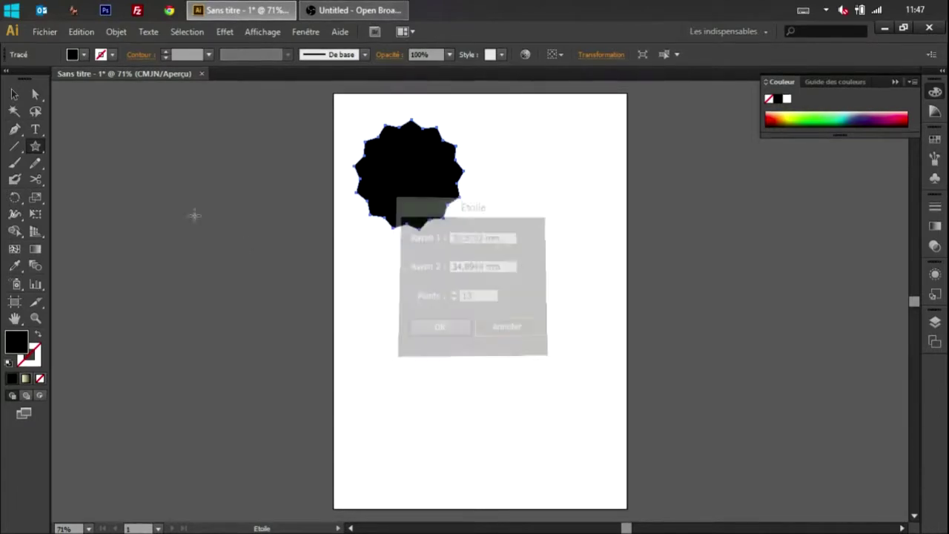
{"action": "key", "text": "v"}
{"action": "left_click", "coordinate": [545, 294]}
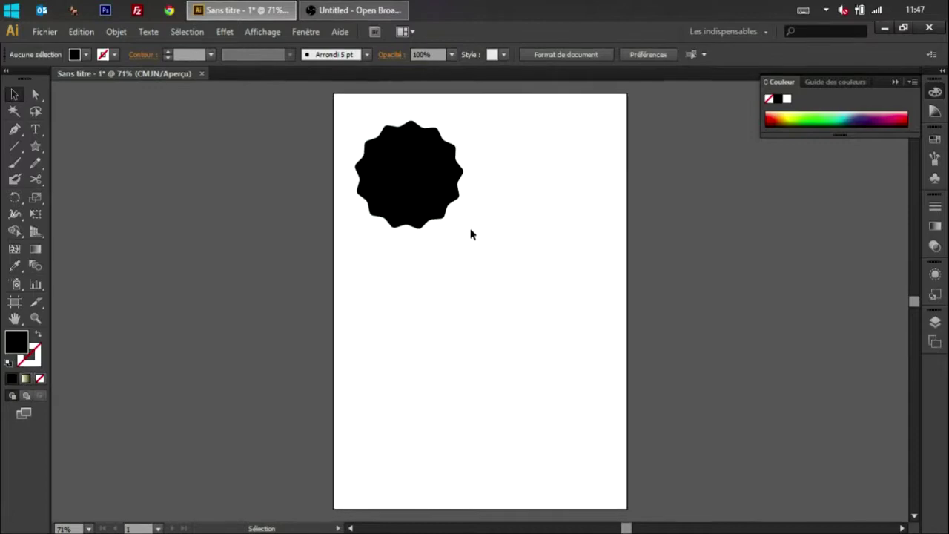
Step: Apply a second instance of the Arrondis effect to the black star
{"action": "left_click", "coordinate": [416, 185]}
{"action": "left_click", "coordinate": [225, 31]}
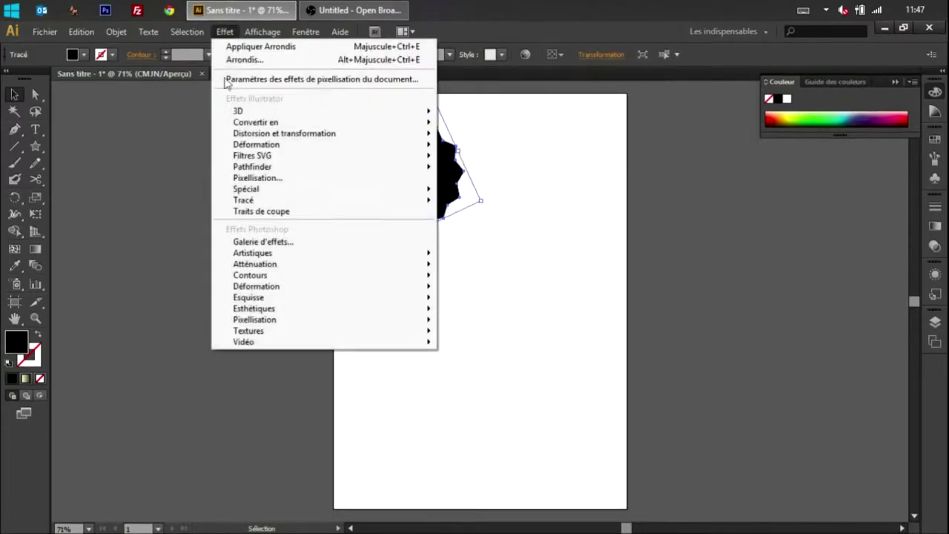
{"action": "mouse_move", "coordinate": [245, 190]}
{"action": "left_click", "coordinate": [172, 191]}
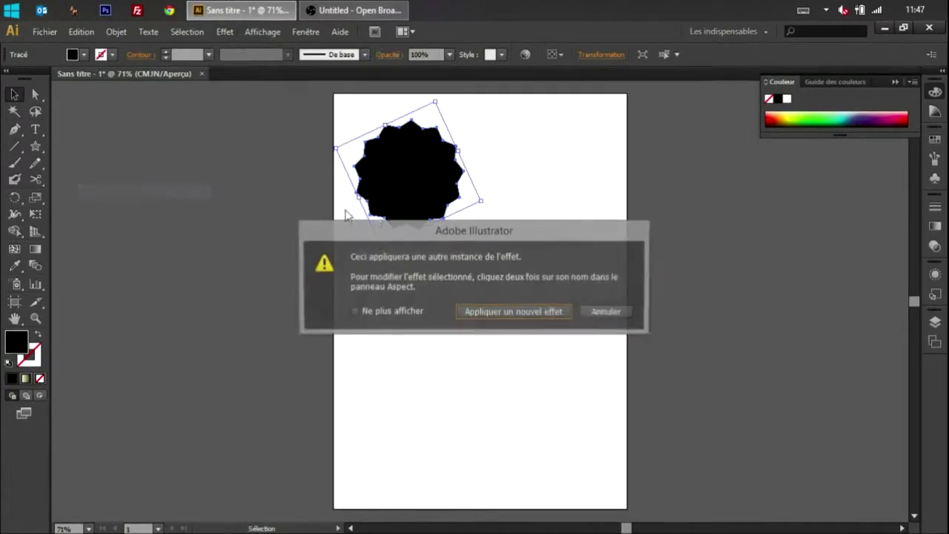
{"action": "left_click", "coordinate": [532, 315]}
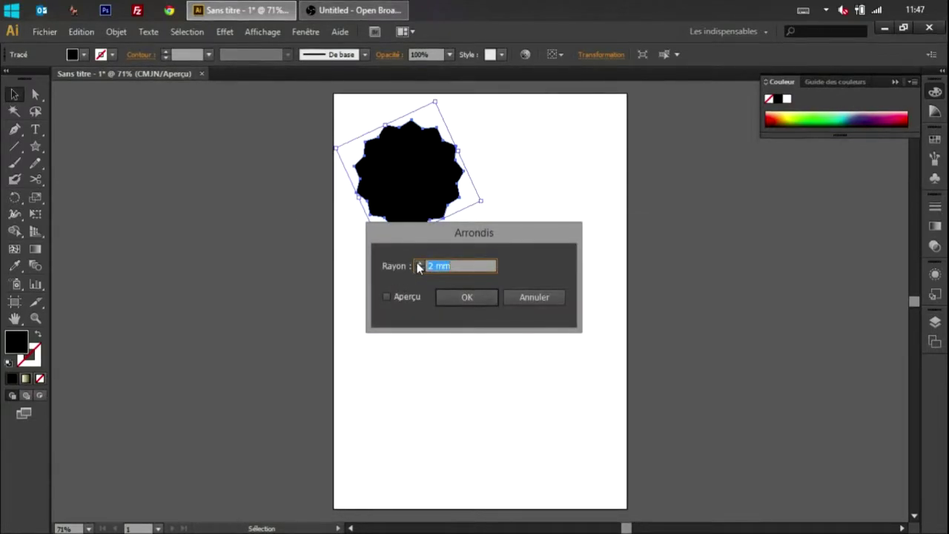
{"action": "left_click", "coordinate": [420, 264]}
{"action": "left_click", "coordinate": [420, 264]}
{"action": "left_click", "coordinate": [419, 268]}
{"action": "left_click", "coordinate": [420, 268]}
{"action": "left_click", "coordinate": [467, 298]}
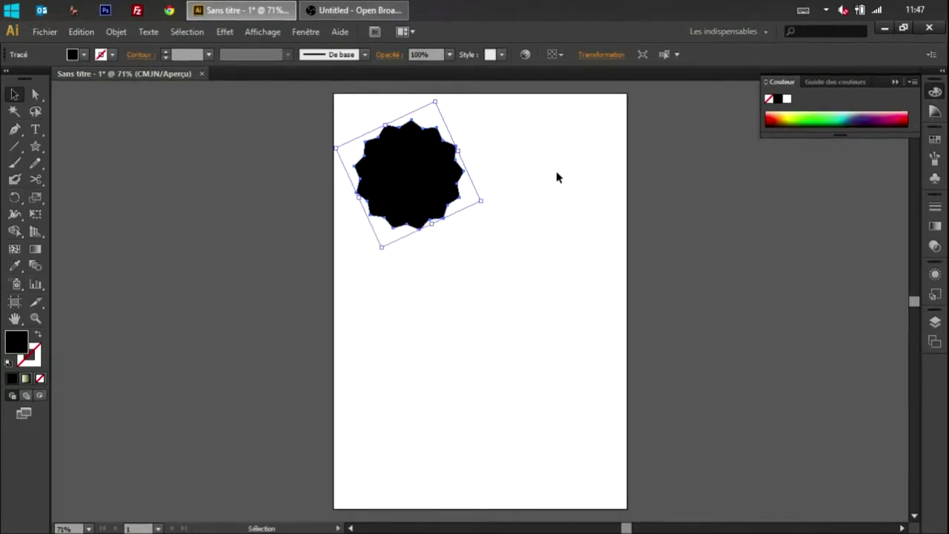
Step: Move the black star to the middle of the page and duplicate it
{"action": "left_click", "coordinate": [553, 208]}
{"action": "left_click", "coordinate": [434, 182]}
{"action": "left_click_drag", "start_coordinate": [434, 182], "coordinate": [494, 270]}
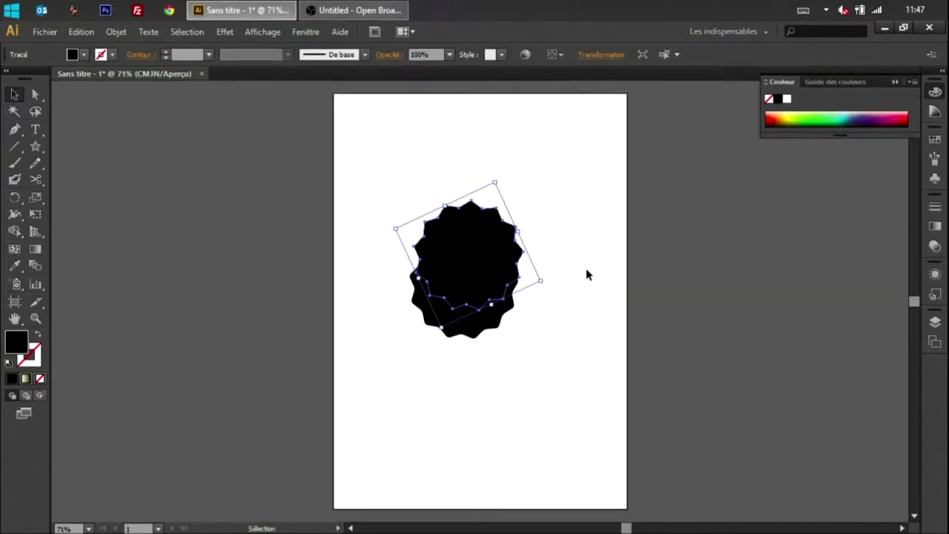
Step: Fill the duplicate star with bright red (#F70F25)
{"action": "double_click", "coordinate": [22, 345]}
{"action": "left_click", "coordinate": [667, 214]}
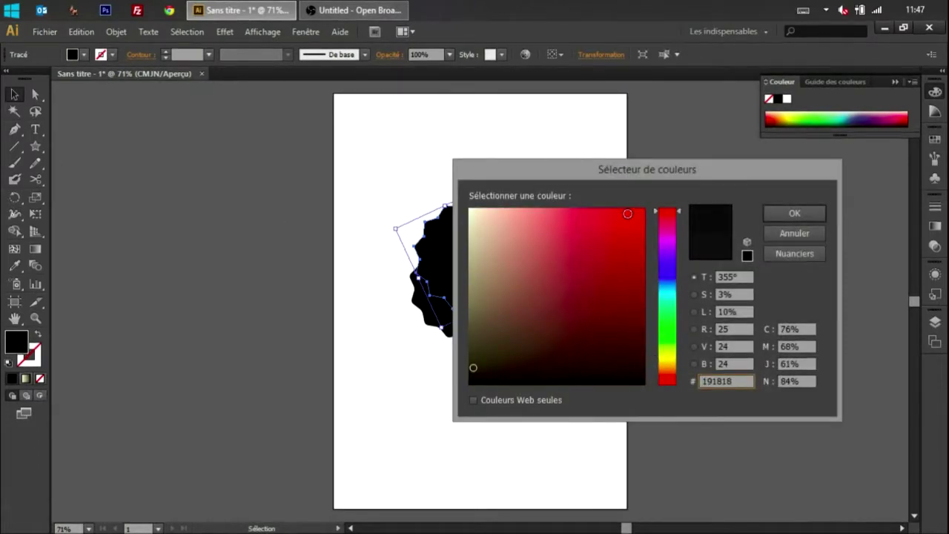
{"action": "left_click", "coordinate": [631, 213]}
{"action": "left_click", "coordinate": [794, 212]}
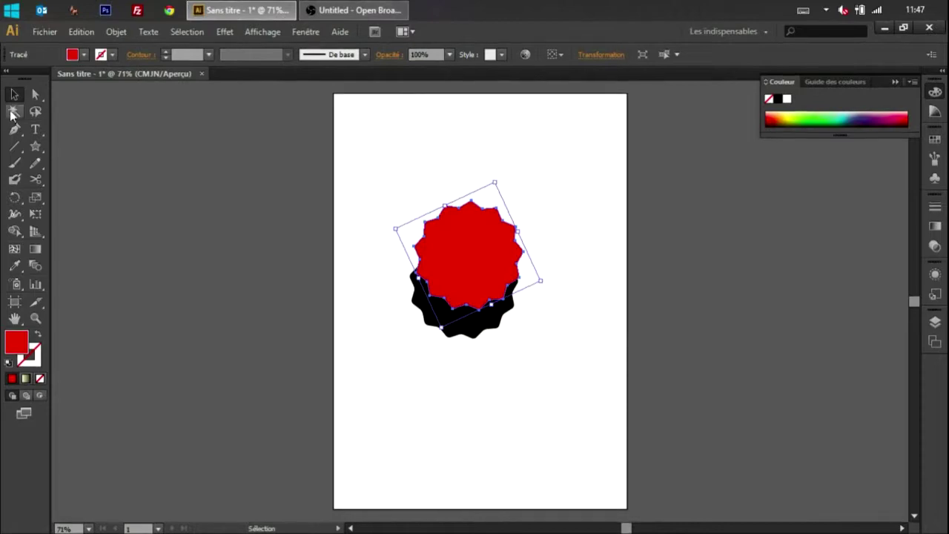
{"action": "left_click", "coordinate": [586, 173]}
Step: Align the red star exactly over the black one and rotate it slightly so its points fall between the black points
{"action": "left_click_drag", "start_coordinate": [514, 240], "coordinate": [507, 267]}
{"action": "left_click", "coordinate": [566, 251]}
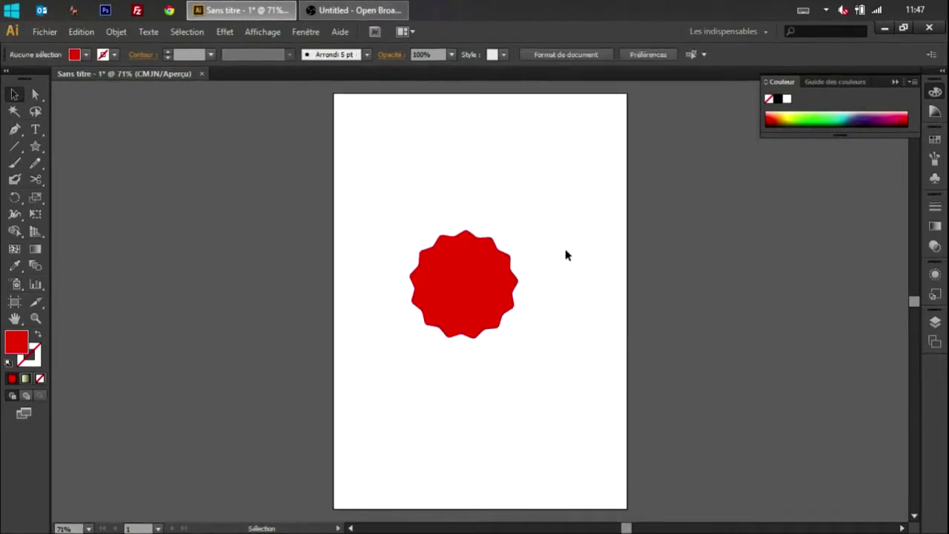
{"action": "left_click", "coordinate": [459, 283]}
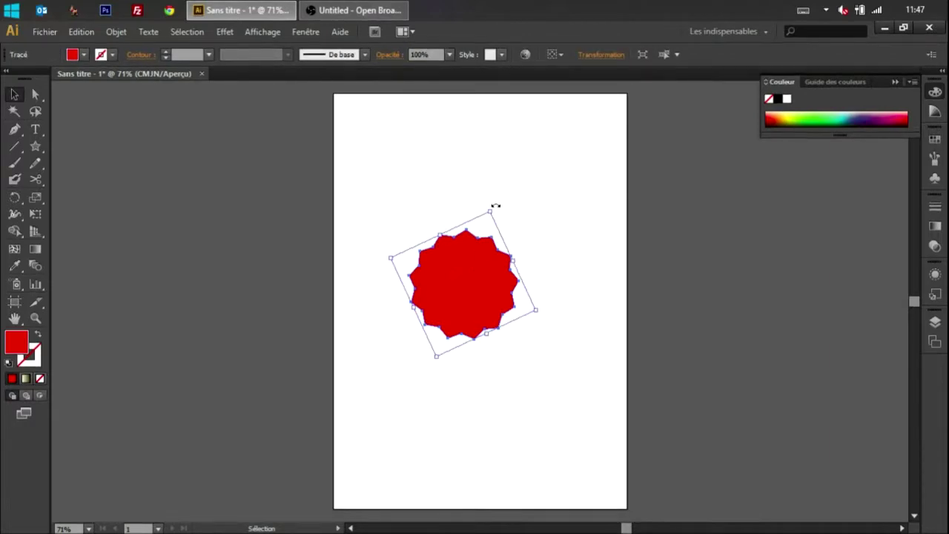
{"action": "left_click_drag", "start_coordinate": [495, 205], "coordinate": [514, 214]}
{"action": "left_click", "coordinate": [652, 256]}
Step: Draw a rounded rectangle in the empty area below the star badge
{"action": "key", "text": "z"}
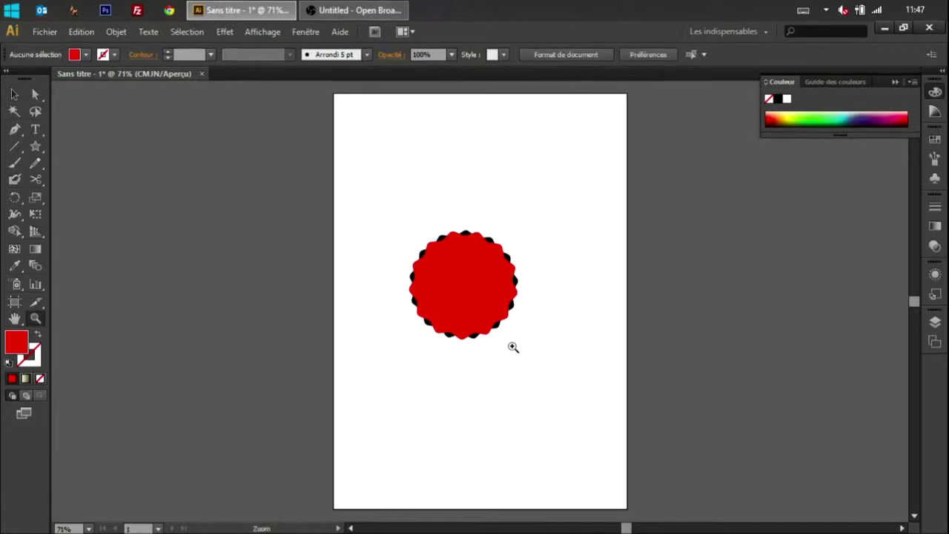
{"action": "left_click", "coordinate": [513, 347]}
{"action": "left_click", "coordinate": [513, 347]}
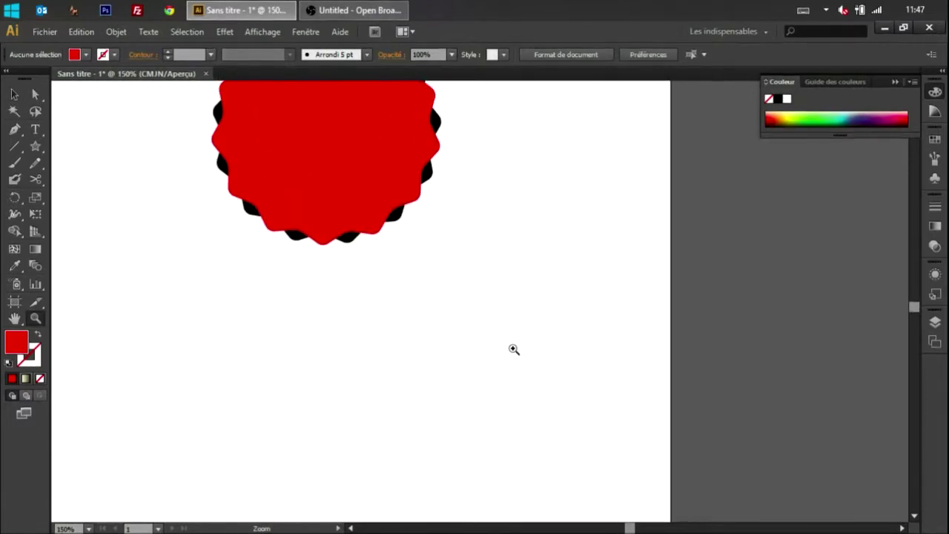
{"action": "scroll", "coordinate": [514, 348], "scroll_direction": "up", "scroll_amount": 5}
{"action": "scroll", "coordinate": [493, 358], "scroll_direction": "down", "scroll_amount": 2}
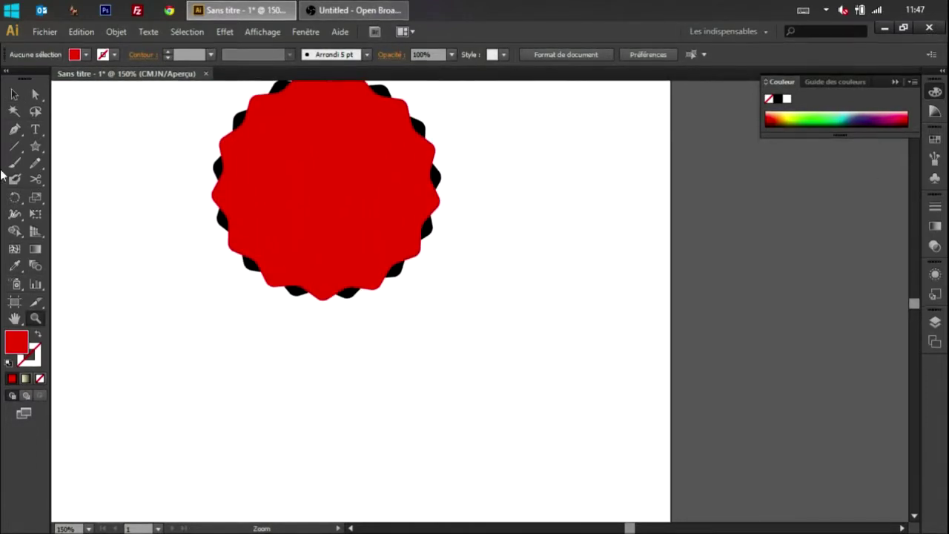
{"action": "left_click_drag", "start_coordinate": [41, 148], "coordinate": [117, 164]}
{"action": "mouse_move", "coordinate": [326, 353]}
{"action": "left_mouse_down"}
{"action": "mouse_move", "coordinate": [506, 465]}
{"action": "mouse_move", "coordinate": [435, 401]}
{"action": "mouse_move", "coordinate": [523, 396]}
{"action": "mouse_move", "coordinate": [485, 426]}
{"action": "mouse_move", "coordinate": [512, 438]}
{"action": "left_mouse_up"}
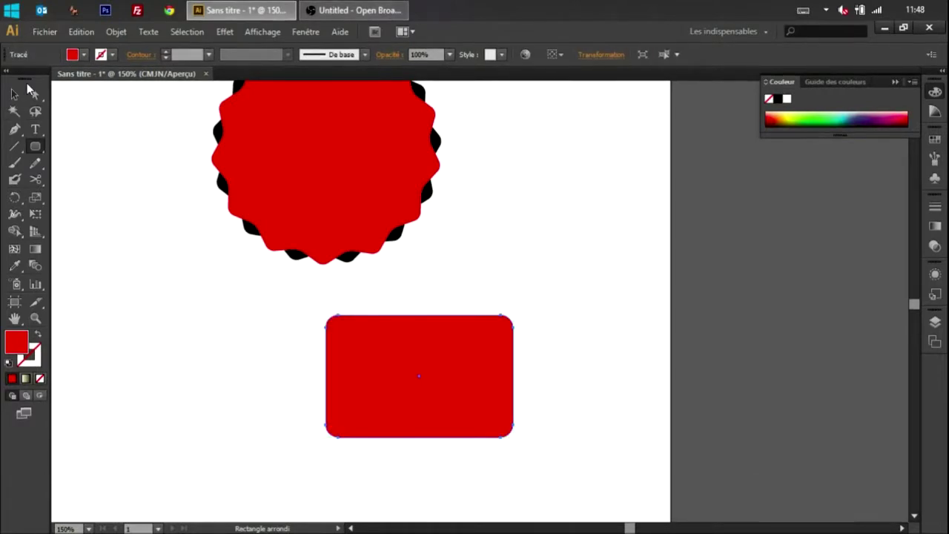
Step: Reshape the rounded rectangle's lower-left corner into a square corner by removing its curve and adding a corner anchor point
{"action": "left_click", "coordinate": [35, 94]}
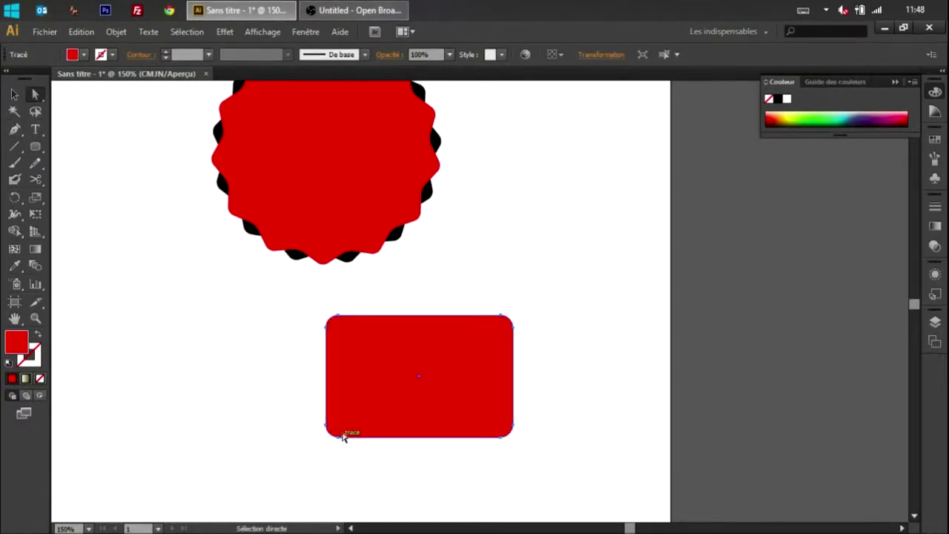
{"action": "left_click_drag", "start_coordinate": [342, 436], "coordinate": [327, 425]}
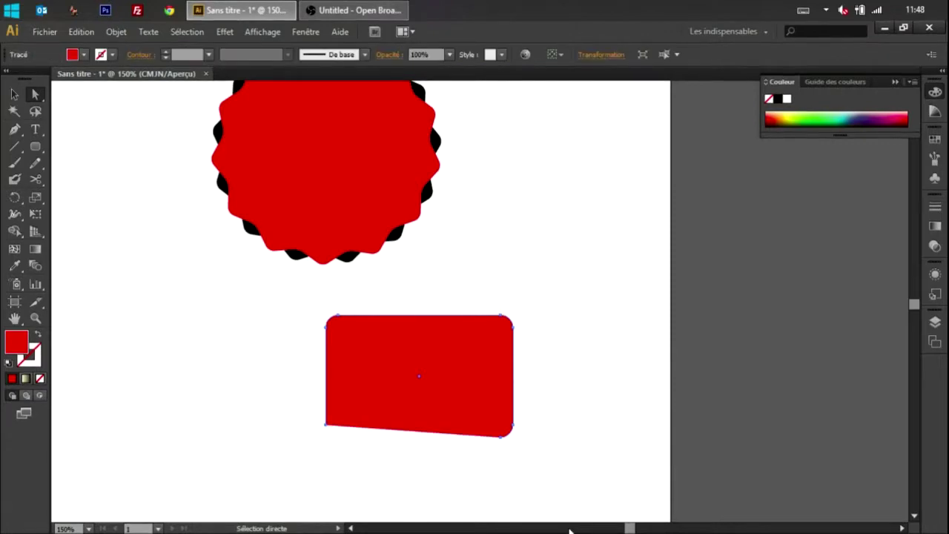
{"action": "left_click", "coordinate": [14, 129]}
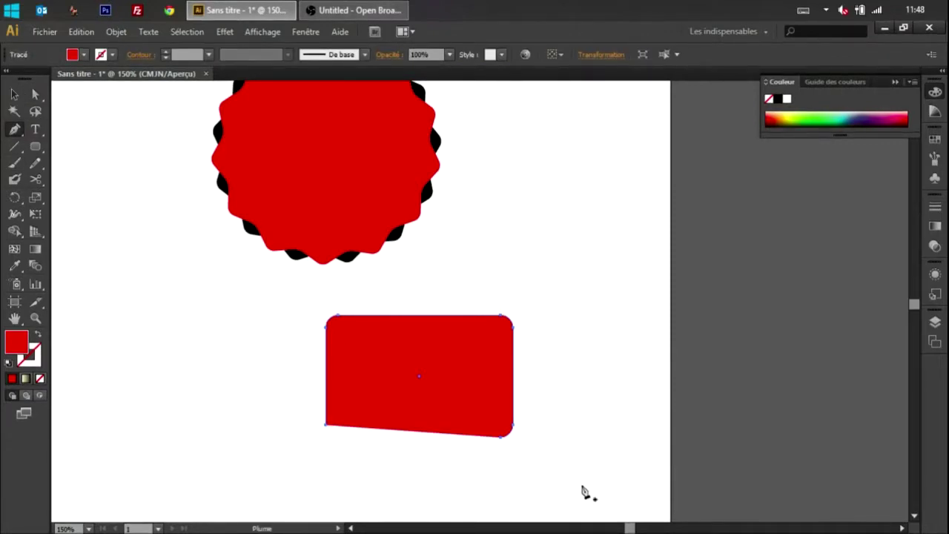
{"action": "left_click_drag", "start_coordinate": [504, 436], "coordinate": [327, 437]}
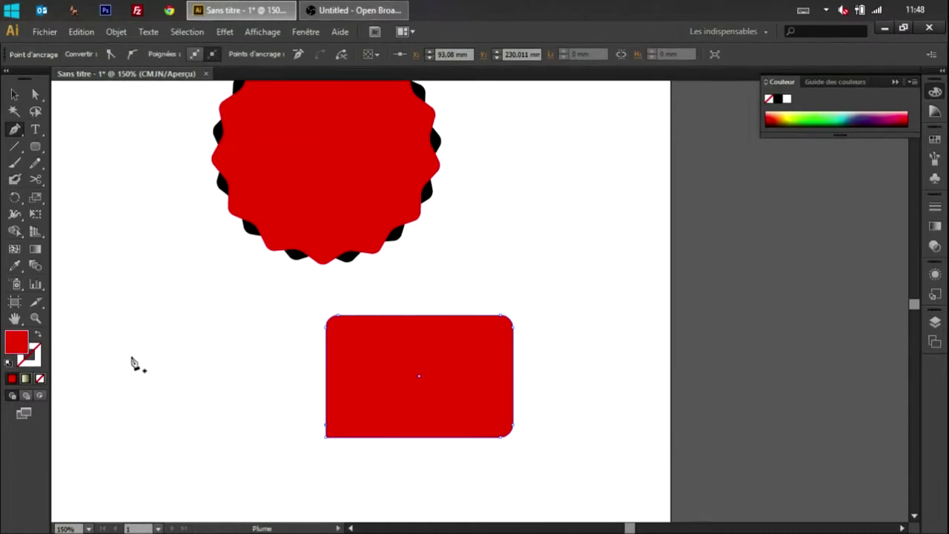
Step: Fill the reshaped rectangle with near-black (#020202)
{"action": "left_click", "coordinate": [15, 92]}
{"action": "left_click_drag", "start_coordinate": [226, 372], "coordinate": [602, 471]}
{"action": "double_click", "coordinate": [10, 349]}
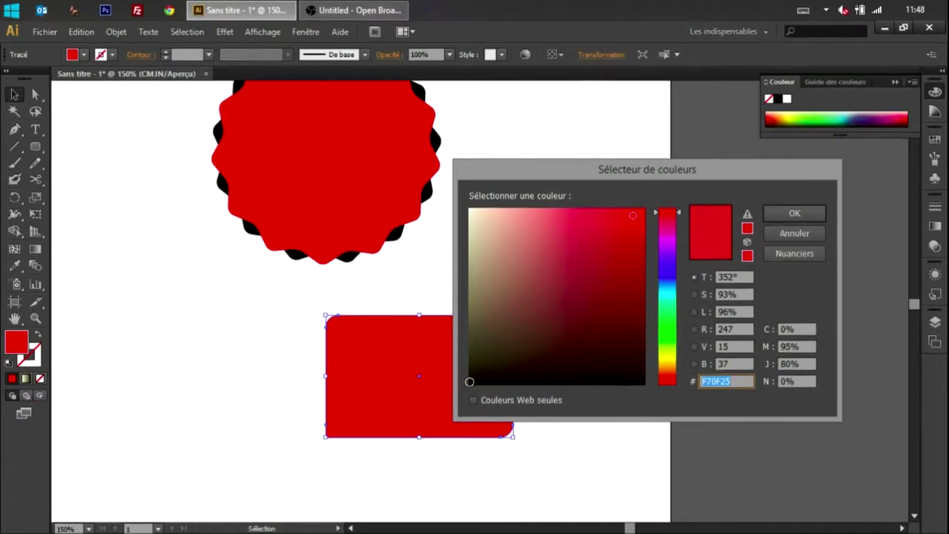
{"action": "left_click", "coordinate": [471, 383]}
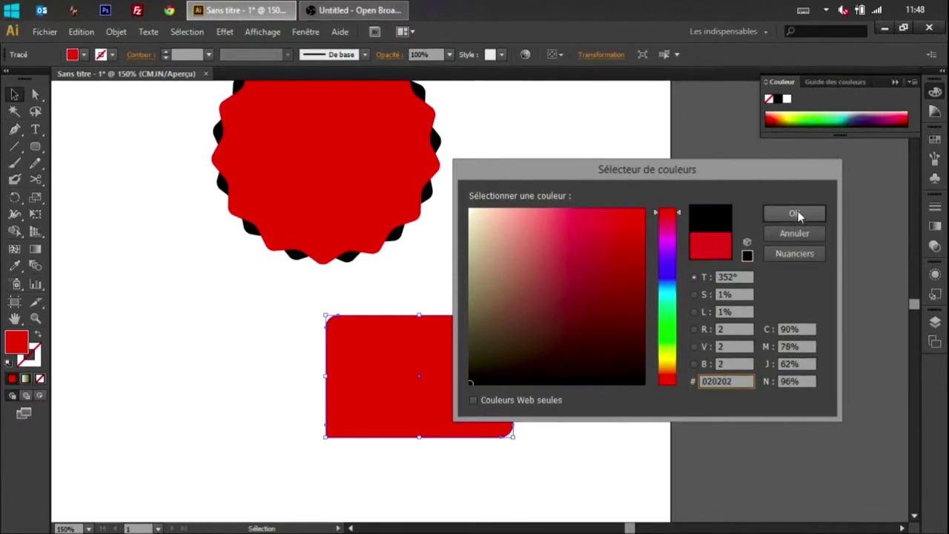
{"action": "left_click", "coordinate": [794, 213]}
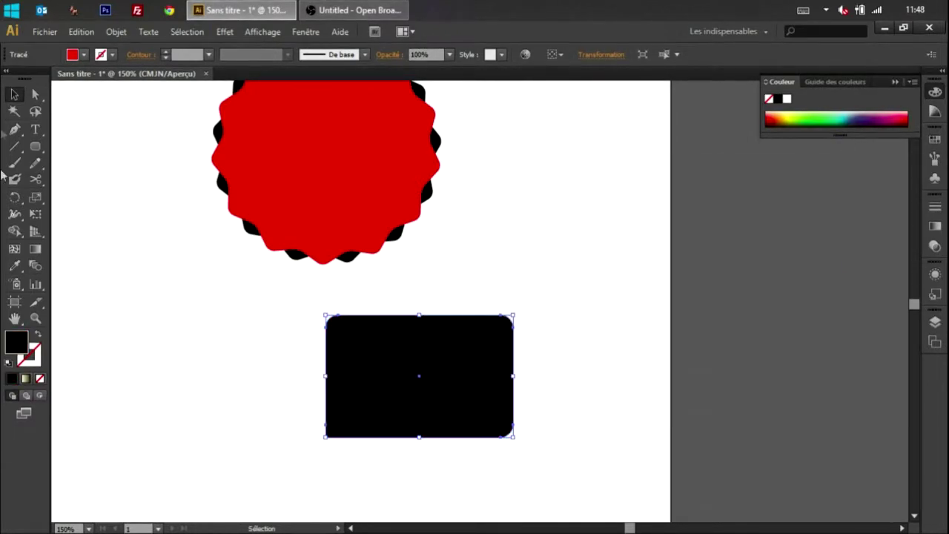
Step: Start a point text inside the black rectangle and sample the page's white as its colour
{"action": "left_click", "coordinate": [36, 130]}
{"action": "left_click", "coordinate": [424, 376]}
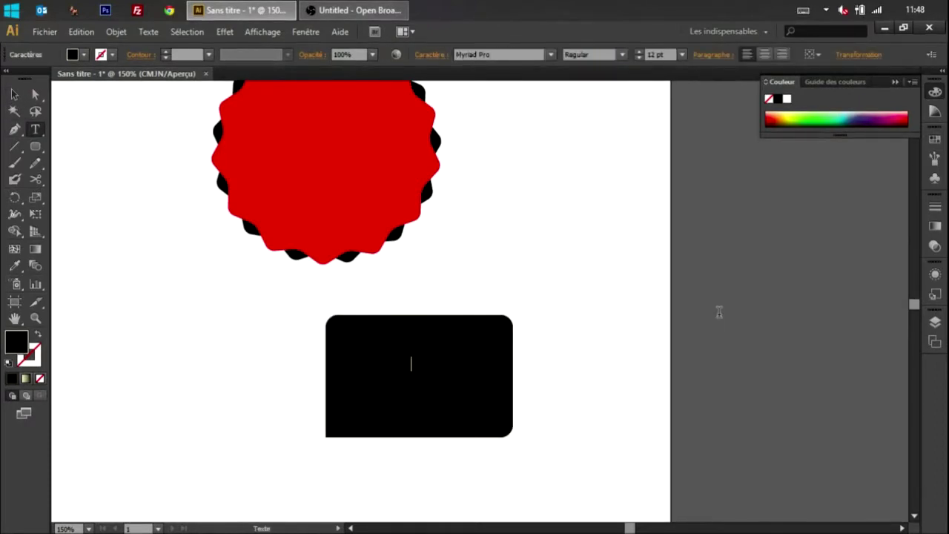
{"action": "left_click", "coordinate": [14, 265]}
{"action": "left_click", "coordinate": [179, 310]}
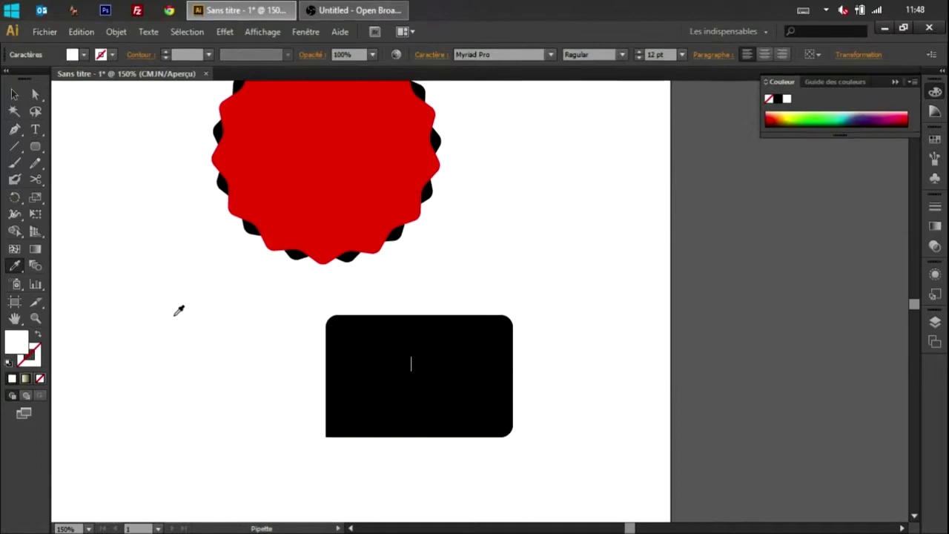
Step: Set the text font to Aachen Std Bold and enter "One"
{"action": "left_click", "coordinate": [419, 55]}
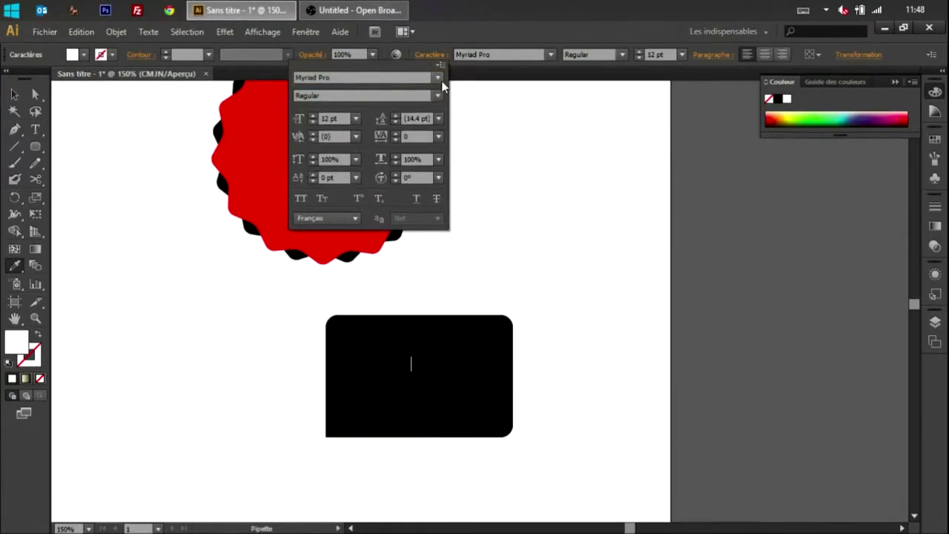
{"action": "left_click", "coordinate": [441, 78]}
{"action": "left_click", "coordinate": [498, 42]}
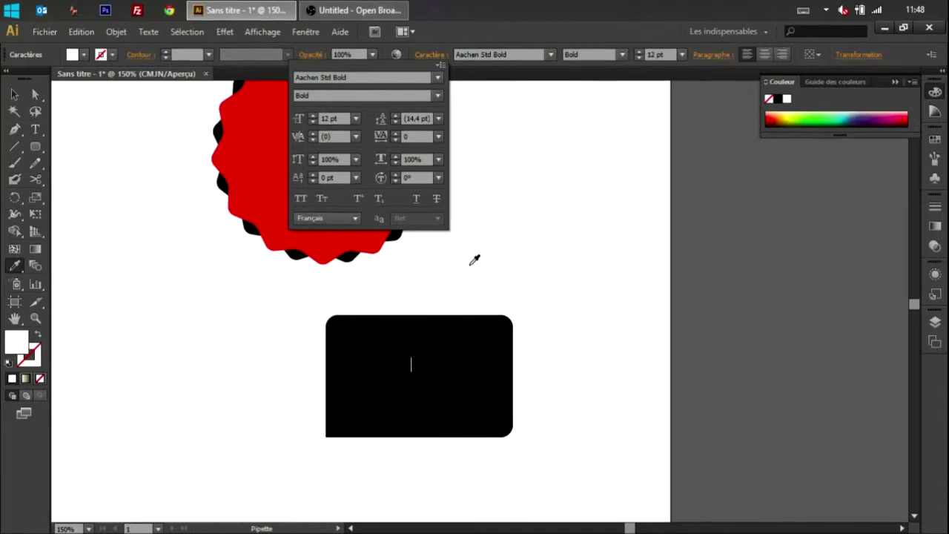
{"action": "key", "text": "Escape"}
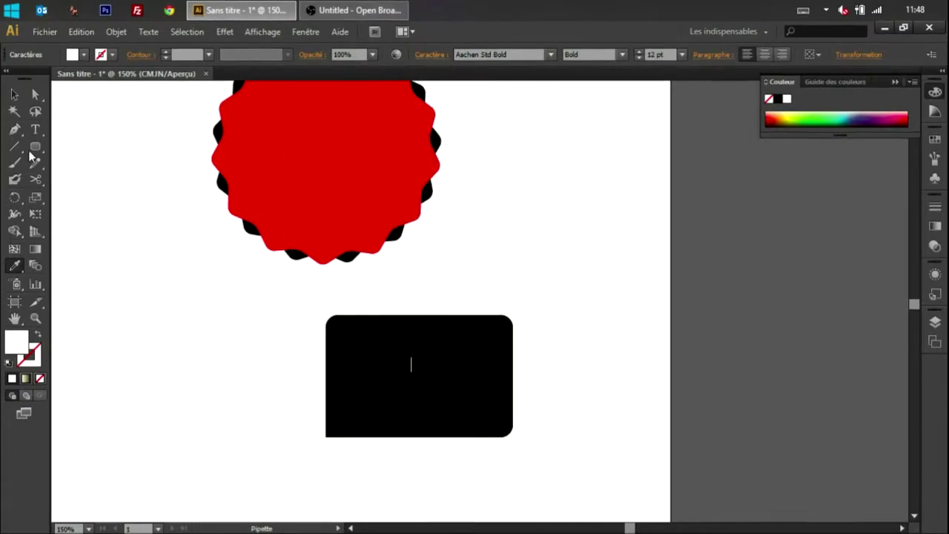
{"action": "left_click", "coordinate": [35, 129]}
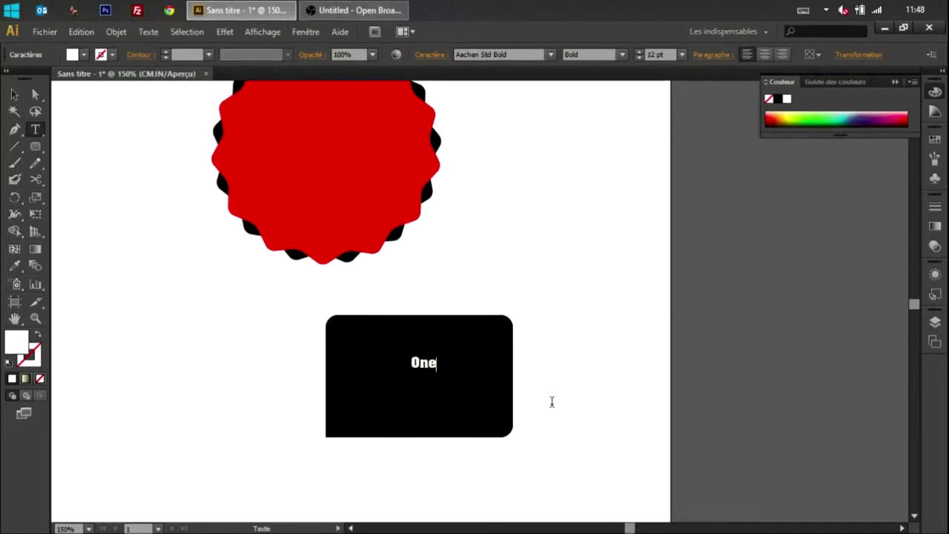
{"action": "left_click", "coordinate": [17, 94]}
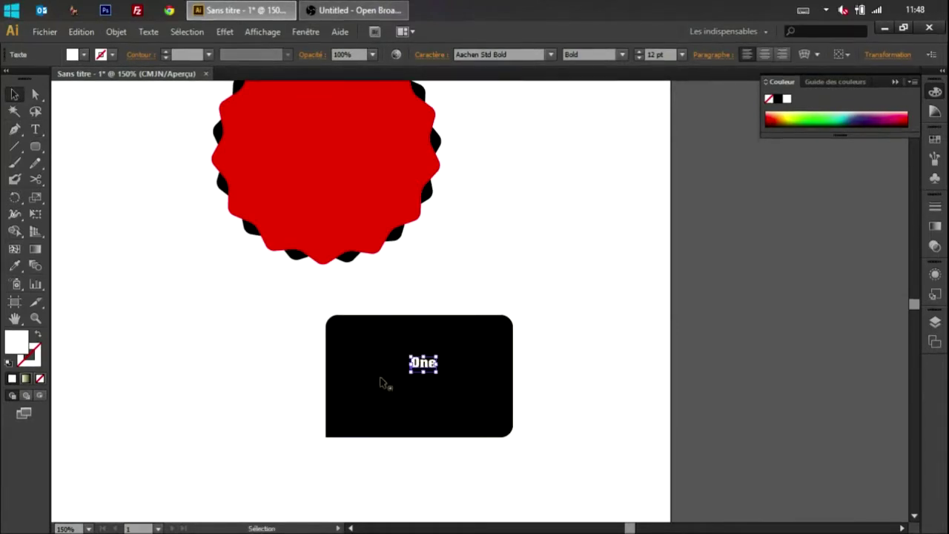
Step: Enlarge the "One" text to about half the rectangle's width and centre it in the rectangle's upper part
{"action": "left_click_drag", "start_coordinate": [440, 355], "coordinate": [534, 315]}
{"action": "left_click_drag", "start_coordinate": [491, 357], "coordinate": [451, 361]}
{"action": "left_click", "coordinate": [85, 358]}
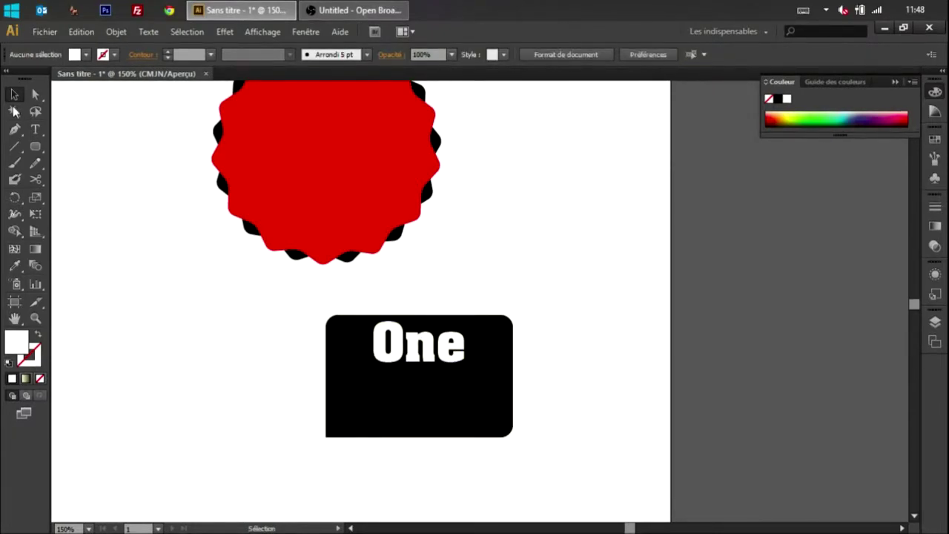
Step: Add the point text "BIG-WEB" below "One" in the black rectangle, using the page's white as its colour
{"action": "left_click", "coordinate": [37, 128]}
{"action": "left_click", "coordinate": [382, 398]}
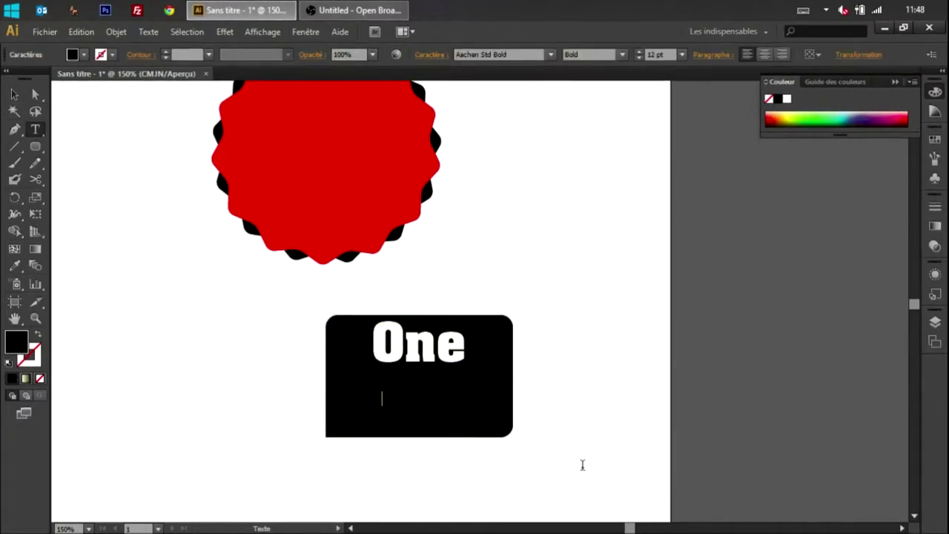
{"action": "left_click", "coordinate": [14, 265]}
{"action": "left_click", "coordinate": [227, 330]}
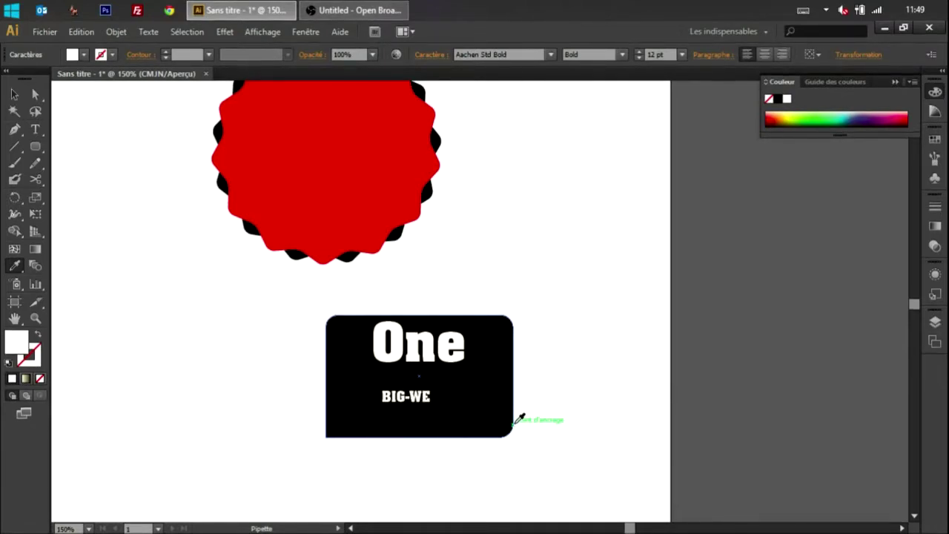
{"action": "key", "text": "v"}
Step: Enlarge the "BIG-WEB" text to about 19 pt, matching the width of "One", and place it directly beneath that word
{"action": "left_click", "coordinate": [427, 394]}
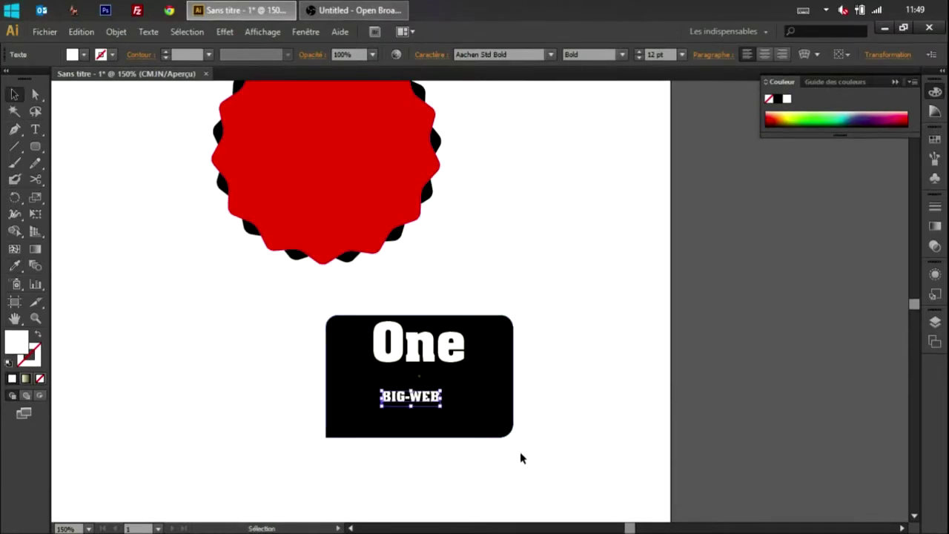
{"action": "left_click_drag", "start_coordinate": [444, 392], "coordinate": [463, 384]}
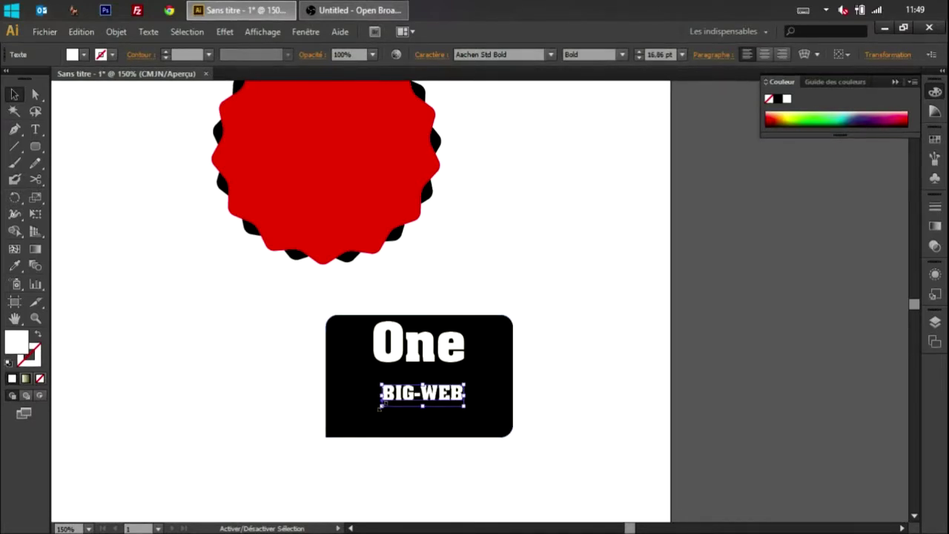
{"action": "left_click_drag", "start_coordinate": [381, 405], "coordinate": [373, 420]}
{"action": "left_click", "coordinate": [466, 454]}
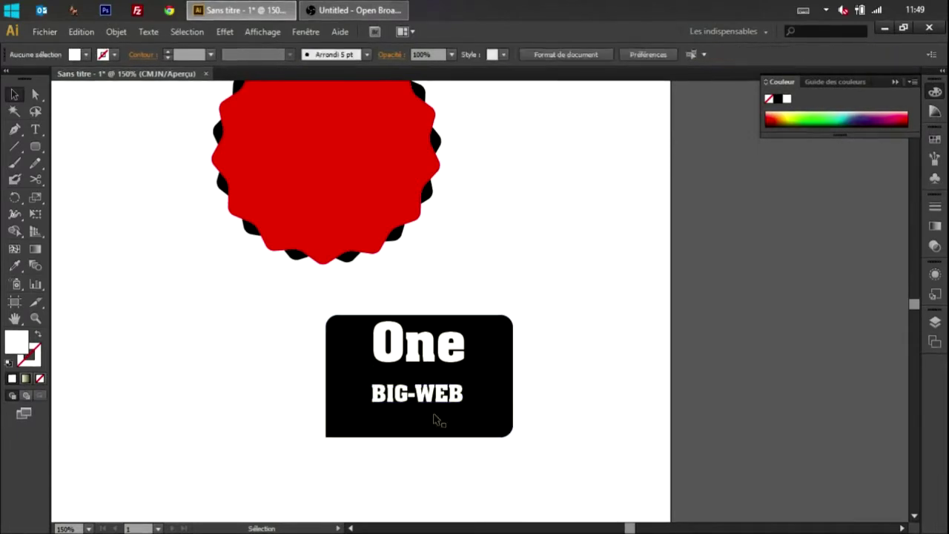
{"action": "left_click_drag", "start_coordinate": [456, 407], "coordinate": [462, 392]}
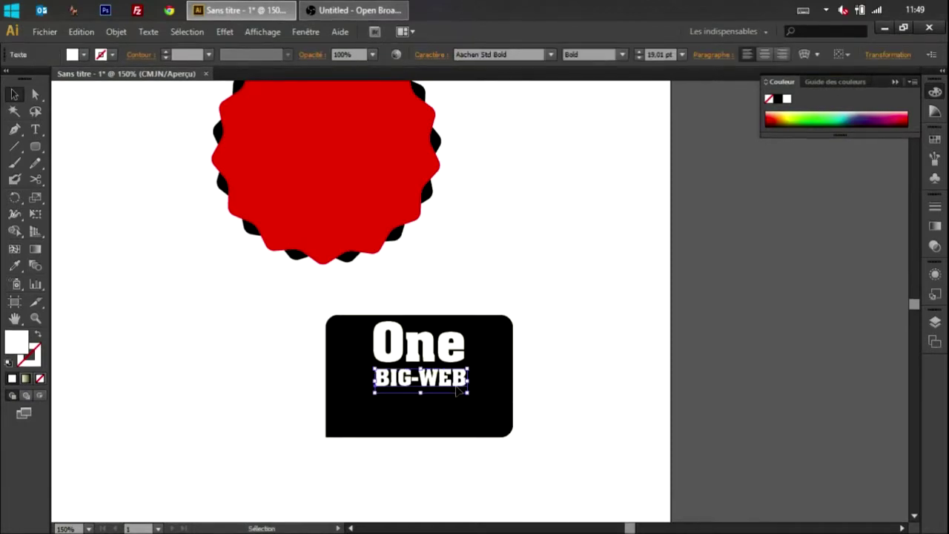
{"action": "left_click", "coordinate": [622, 419]}
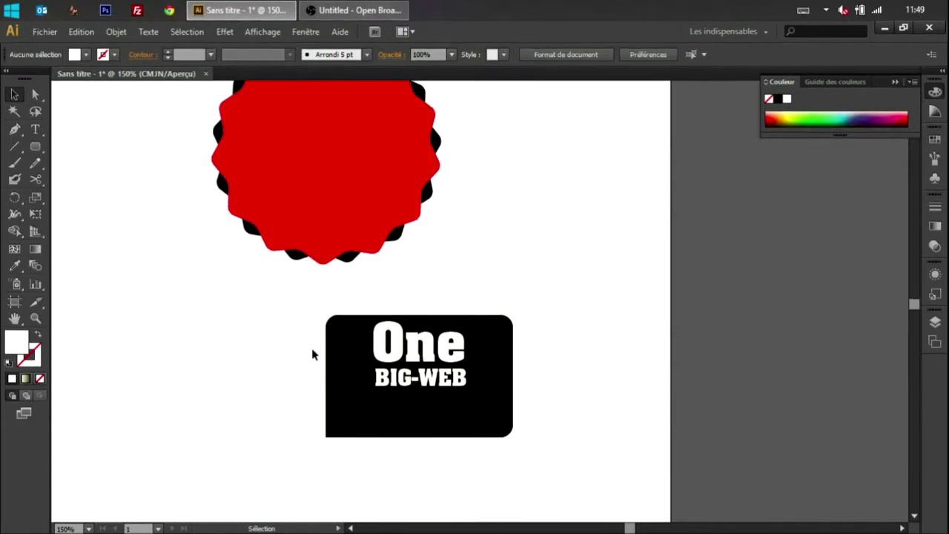
Step: Shrink the black rectangle proportionally from its lower-right corner to about two thirds of its size
{"action": "left_click", "coordinate": [402, 383]}
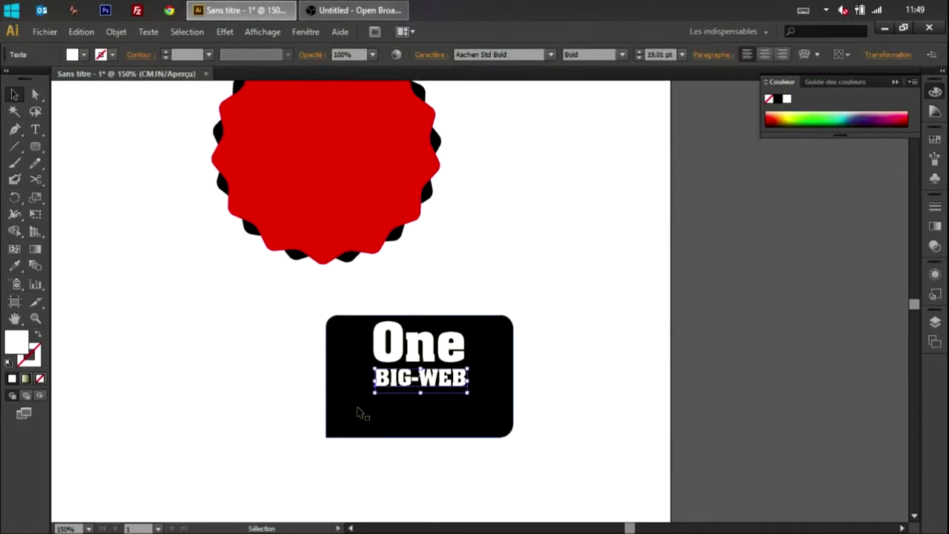
{"action": "left_click", "coordinate": [448, 430]}
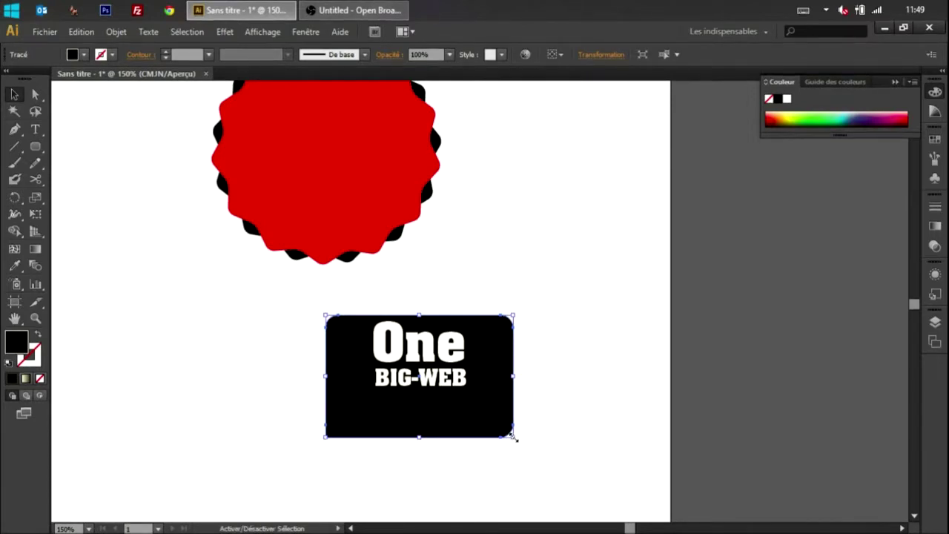
{"action": "left_click_drag", "start_coordinate": [513, 437], "coordinate": [454, 399]}
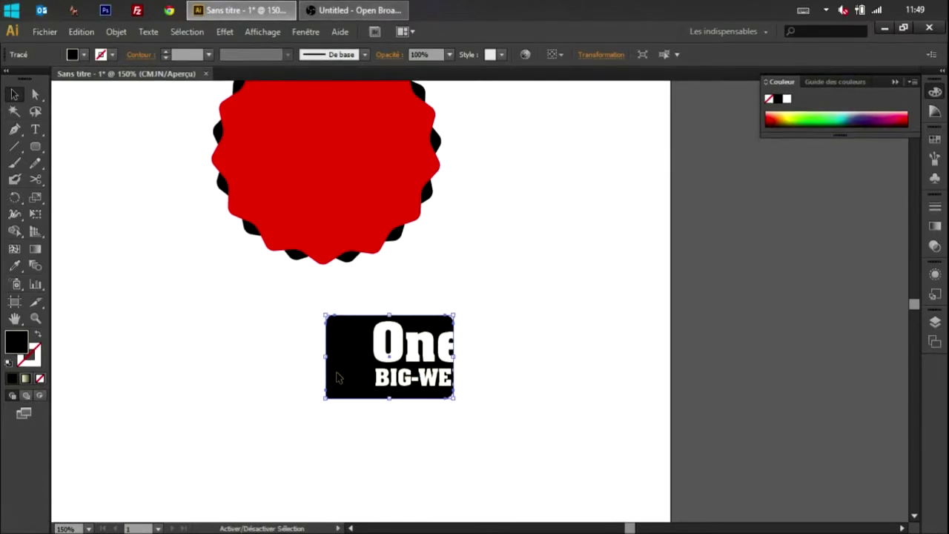
Step: Nudge the black rectangle right and slightly up until it is centred behind the "One" and "BIG-WEB" texts
{"action": "key", "text": "Right"}
{"action": "key", "text": "Right"}
{"action": "key", "text": "Right"}
{"action": "key", "text": "Right"}
{"action": "key", "text": "Right"}
{"action": "key", "text": "Right"}
{"action": "key", "text": "Right"}
{"action": "key", "text": "Right"}
{"action": "key", "text": "Right"}
{"action": "key", "text": "Right"}
{"action": "key", "text": "Right"}
{"action": "key", "text": "Right"}
{"action": "key", "text": "Right"}
{"action": "key", "text": "Right"}
{"action": "key", "text": "Right"}
{"action": "key", "text": "Right"}
{"action": "key", "text": "Right"}
{"action": "key", "text": "Right"}
{"action": "key", "text": "Right"}
{"action": "key", "text": "Right"}
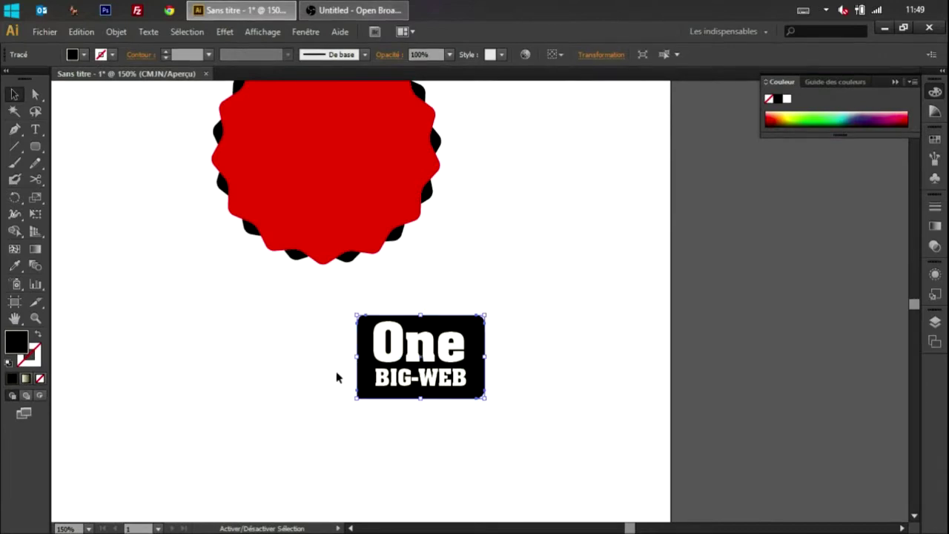
{"action": "key", "text": "Left"}
{"action": "key", "text": "Left"}
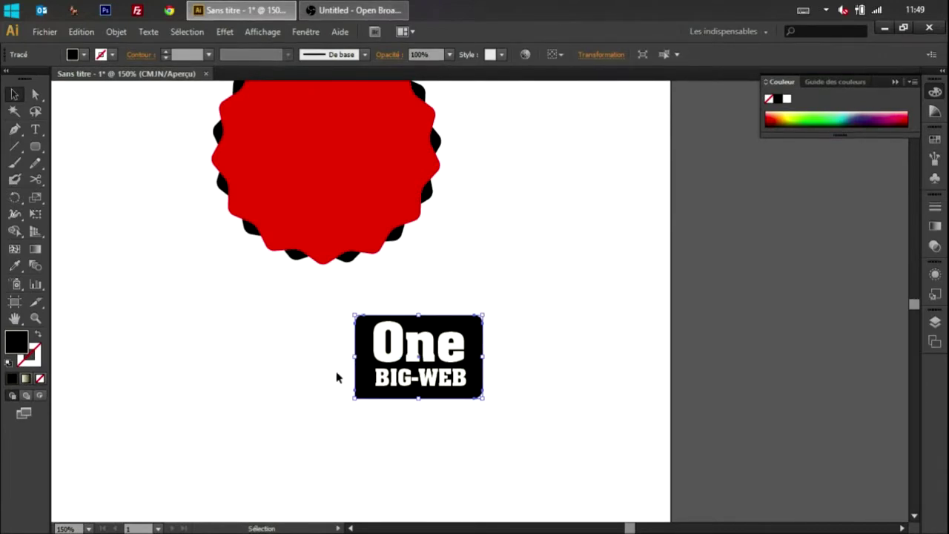
{"action": "key", "text": "Up"}
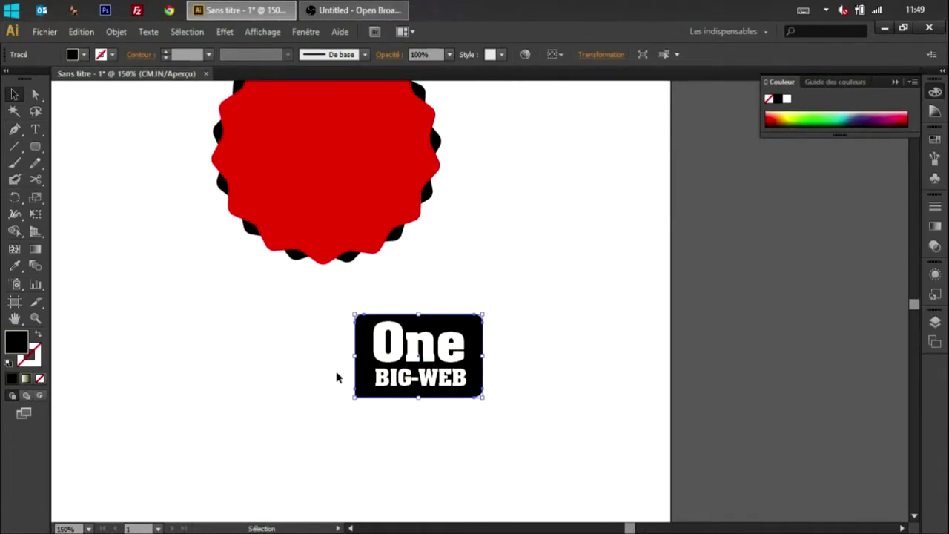
{"action": "key", "text": "Up"}
{"action": "key", "text": "Down"}
{"action": "key", "text": "Up"}
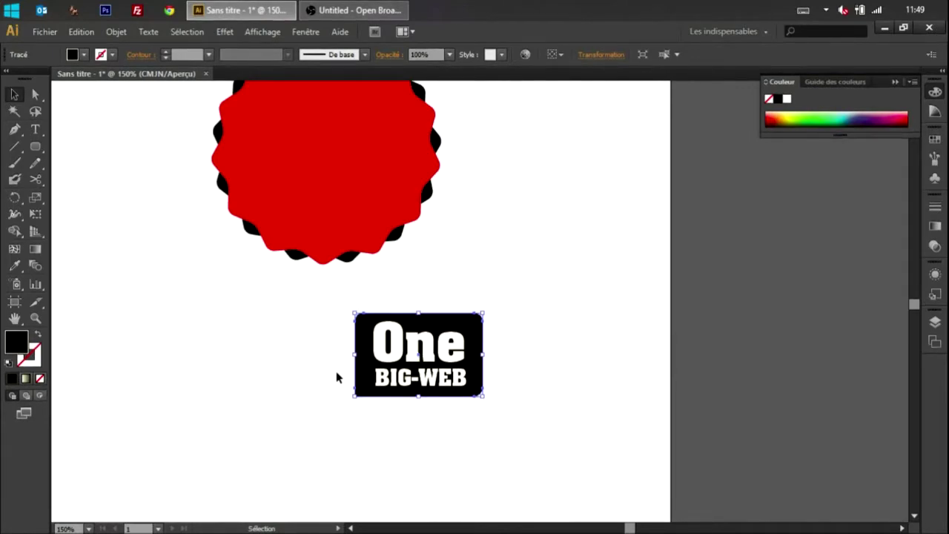
{"action": "left_click", "coordinate": [615, 380]}
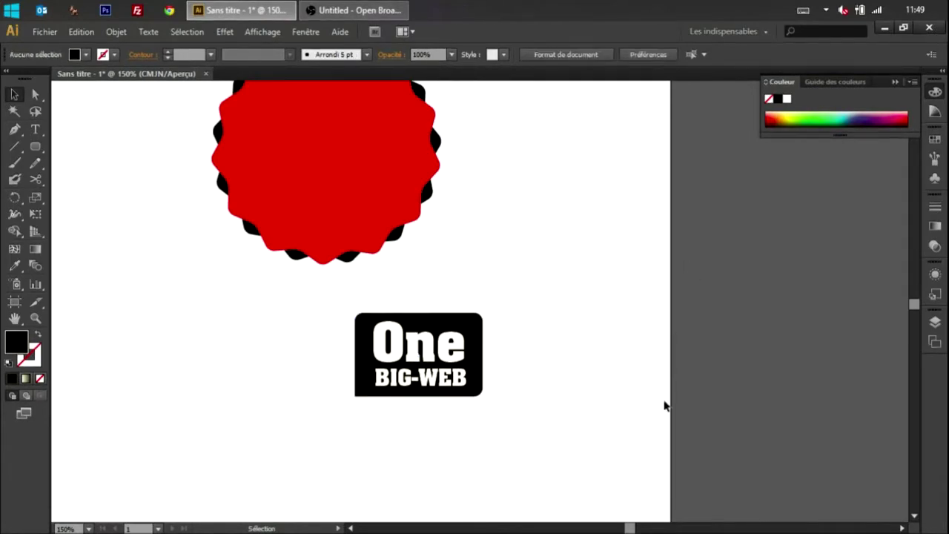
Step: Convert both the "One" and "BIG-WEB" texts to vector outlines
{"action": "left_click", "coordinate": [420, 347]}
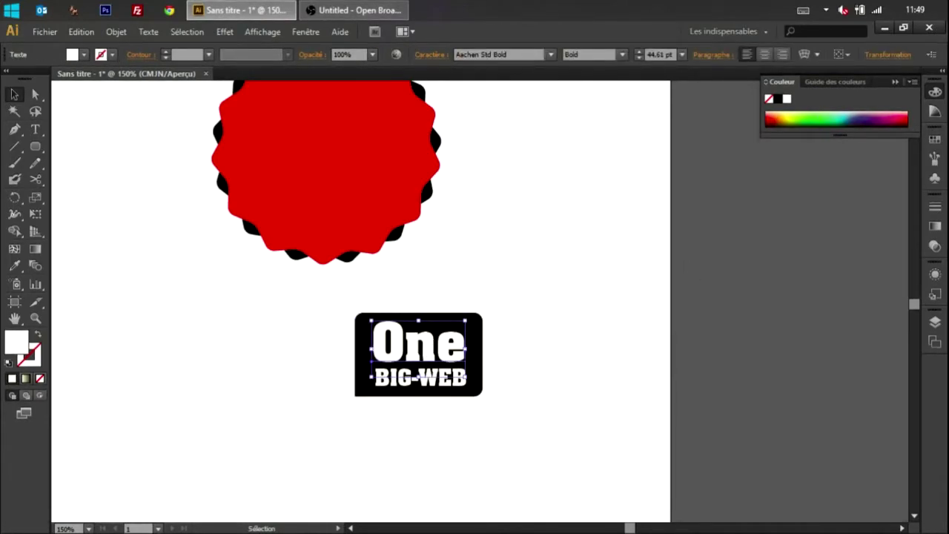
{"action": "right_click", "coordinate": [449, 386]}
{"action": "left_click", "coordinate": [507, 321]}
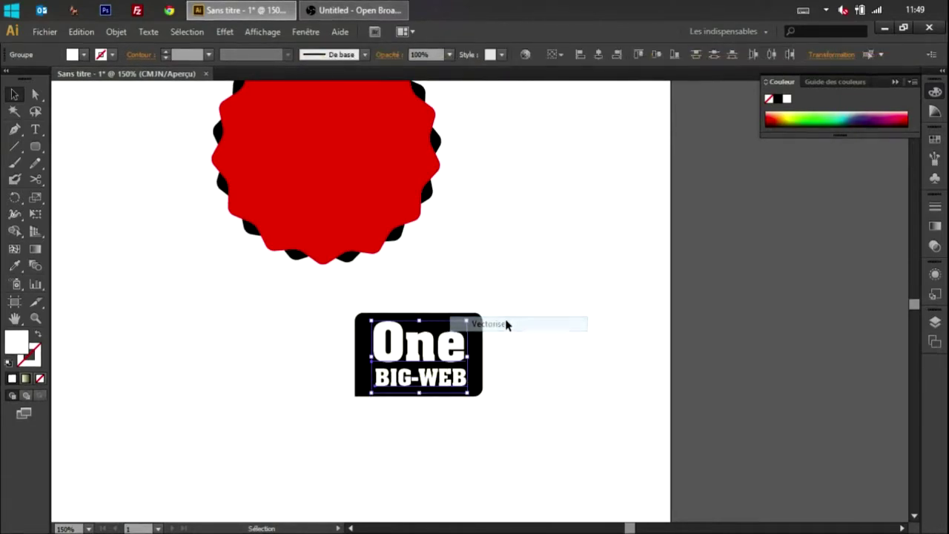
{"action": "left_click", "coordinate": [566, 432]}
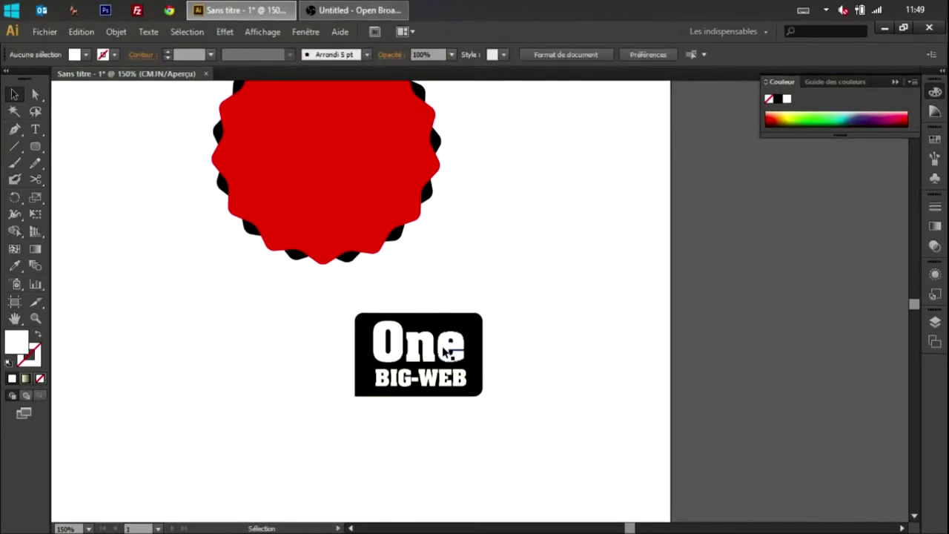
Step: Select the outlined "BIG-WEB" lettering together with the black rectangle
{"action": "left_click", "coordinate": [420, 380]}
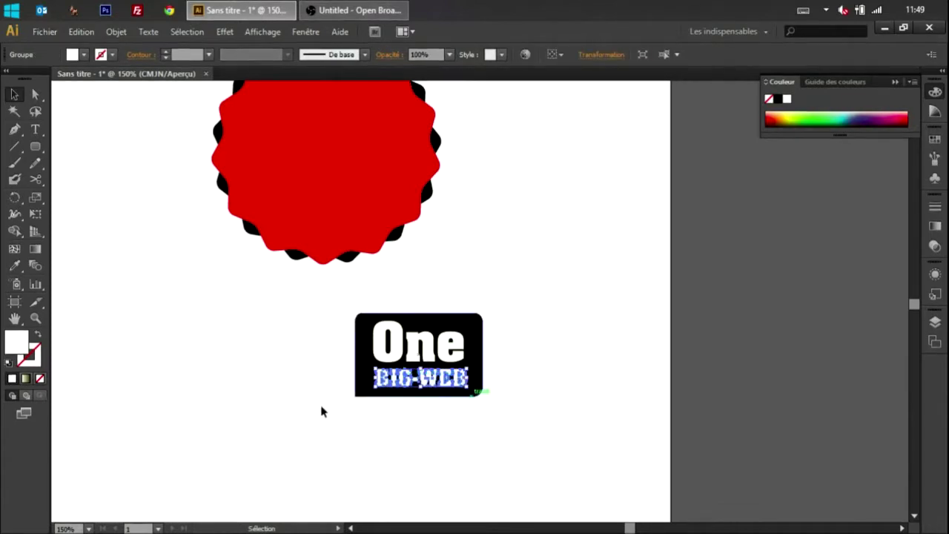
{"action": "left_click", "coordinate": [366, 382], "text": "shift"}
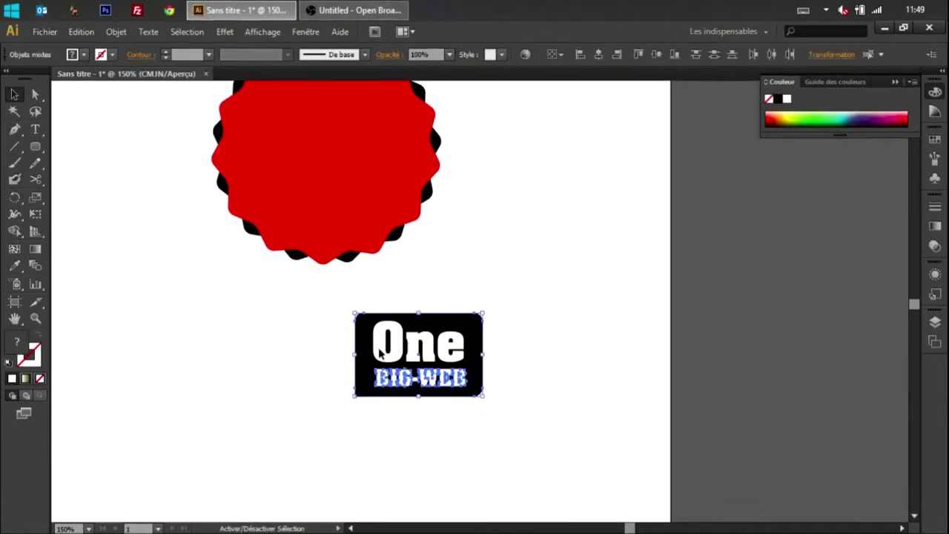